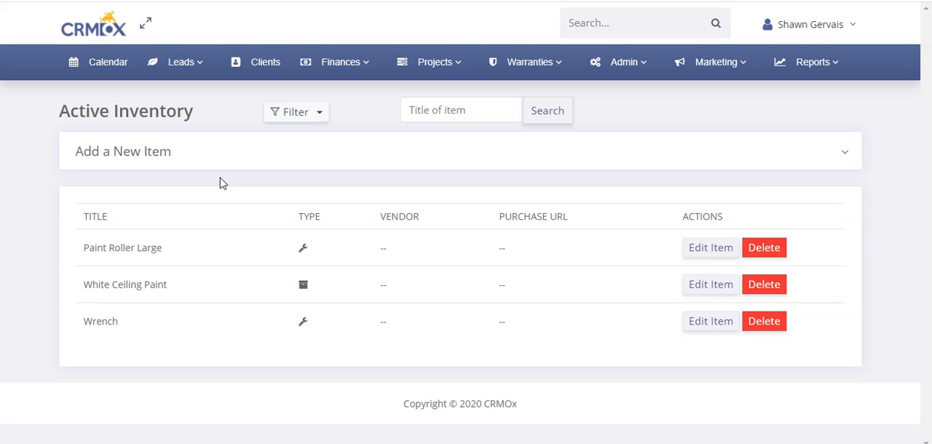
# - Open the Inventory List and examine the type, vendor and purchase URL columns of the listed items
pyautogui.click(234, 169)
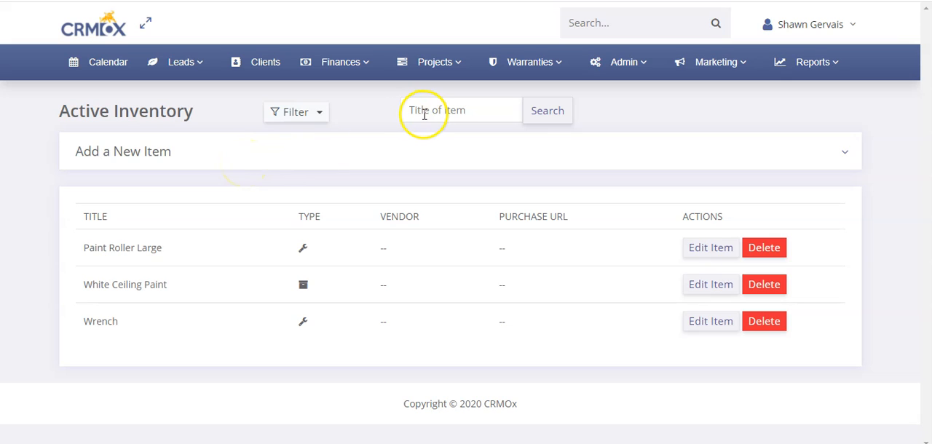
pyautogui.click(624, 63)
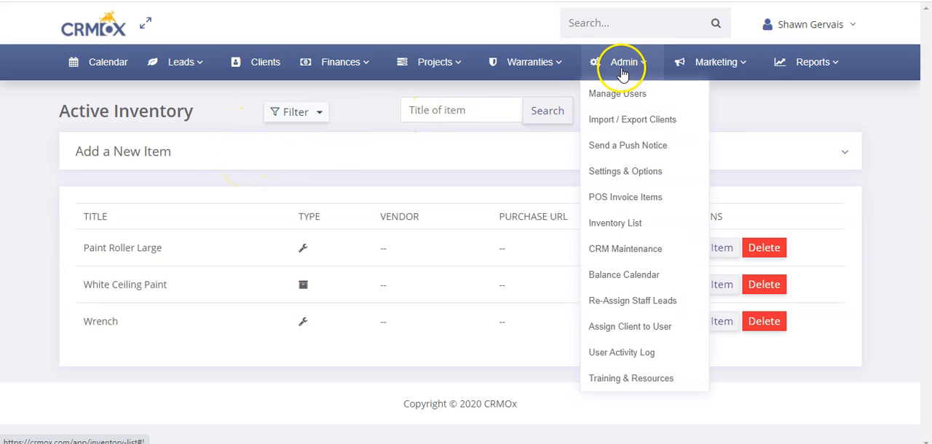
pyautogui.click(621, 225)
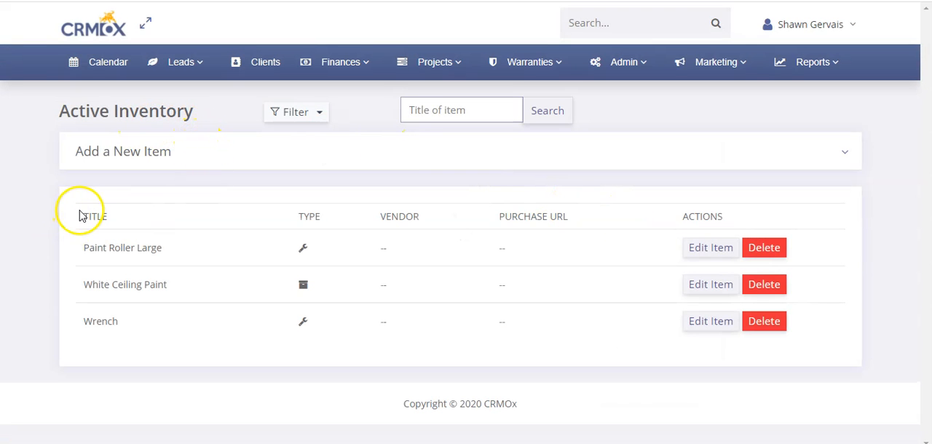
pyautogui.moveTo(307, 251)
pyautogui.moveTo(307, 289)
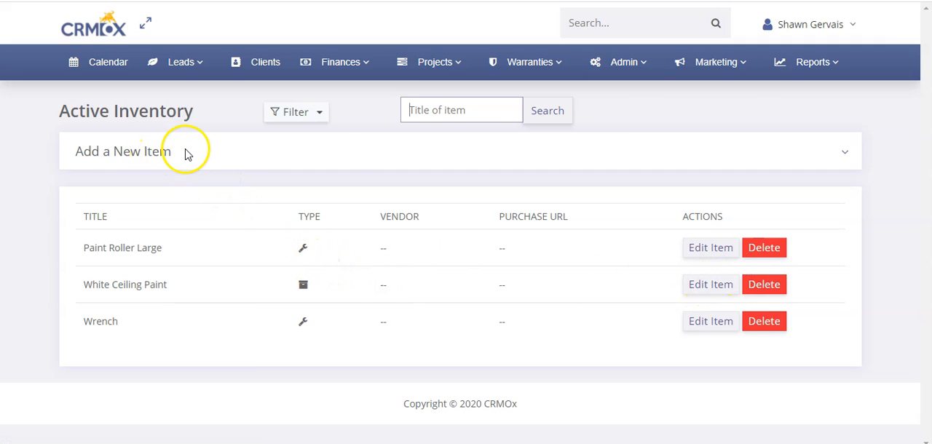
pyautogui.moveTo(380, 245); pyautogui.dragTo(414, 246)
pyautogui.moveTo(498, 248); pyautogui.dragTo(532, 251)
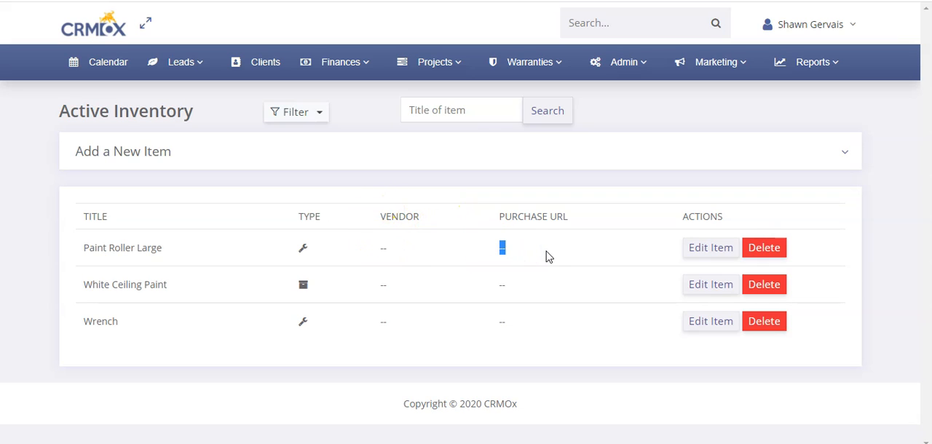
pyautogui.click(519, 252)
# - Expand the form for adding a new inventory item and choose Equipment as the item type
pyautogui.click(170, 152)
pyautogui.scroll(-2, 175, 171)
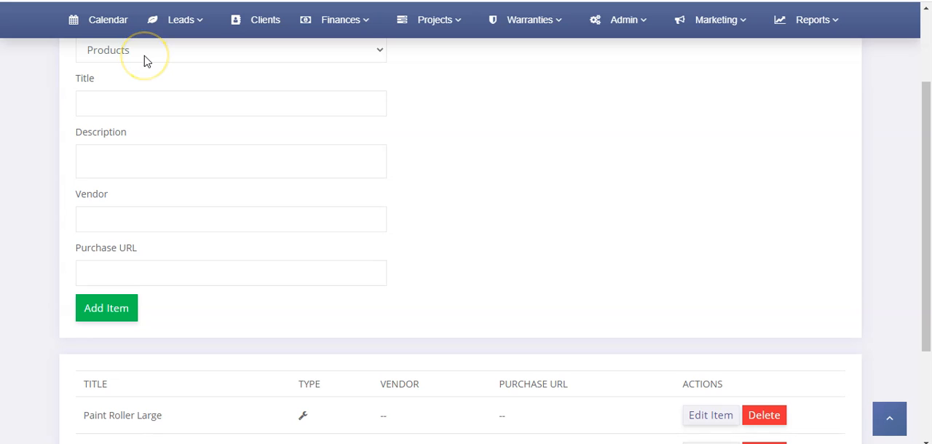
pyautogui.click(144, 58)
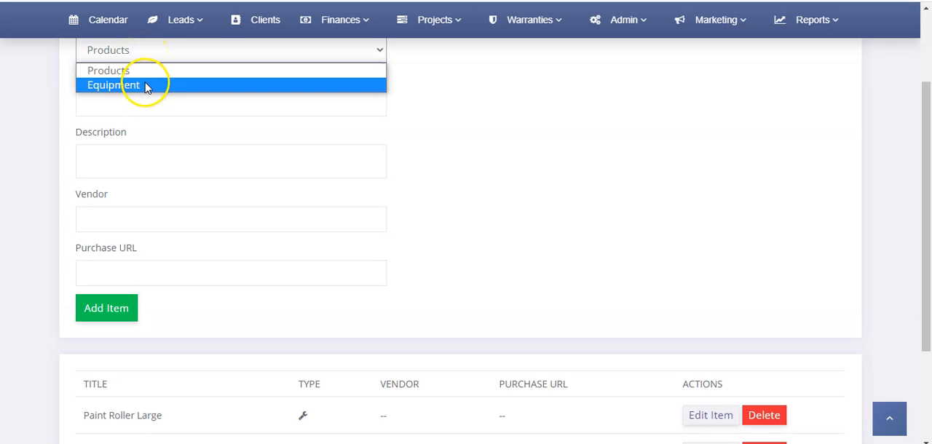
pyautogui.click(148, 86)
# - Review the new-item form's Title, Description, Vendor and Purchase URL fields and collapse the form without adding an item
pyautogui.click(149, 97)
pyautogui.click(138, 157)
pyautogui.click(132, 211)
pyautogui.click(139, 275)
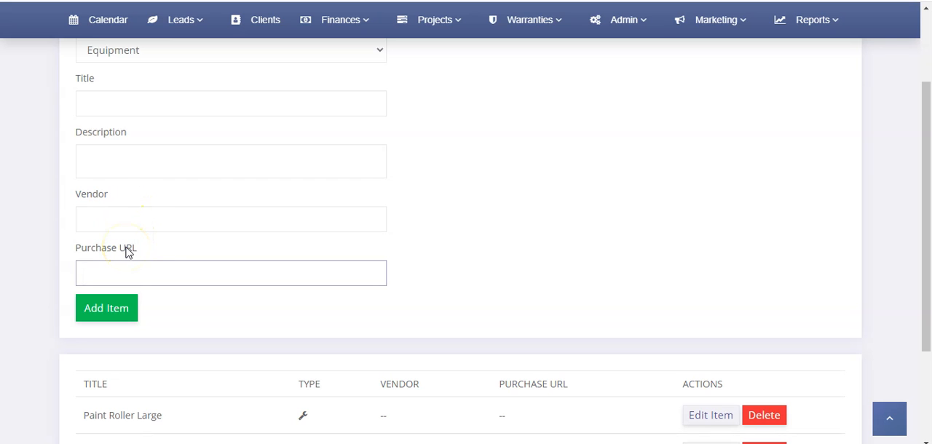
pyautogui.click(150, 100)
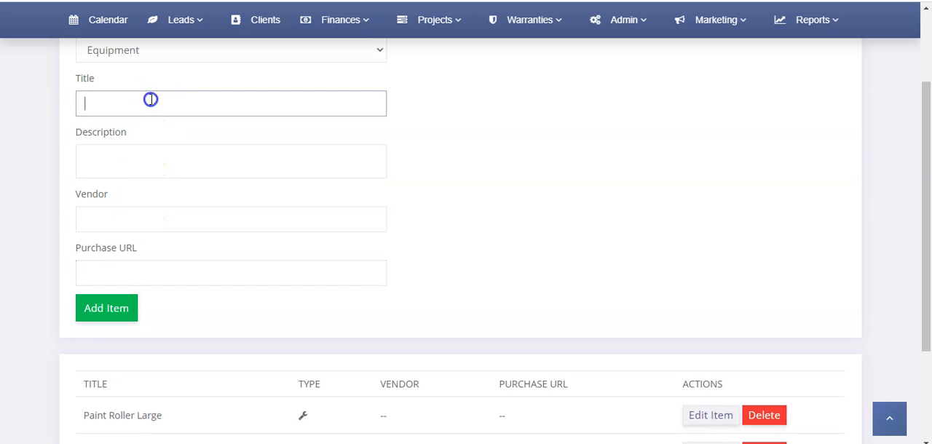
pyautogui.click(139, 156)
pyautogui.click(392, 183)
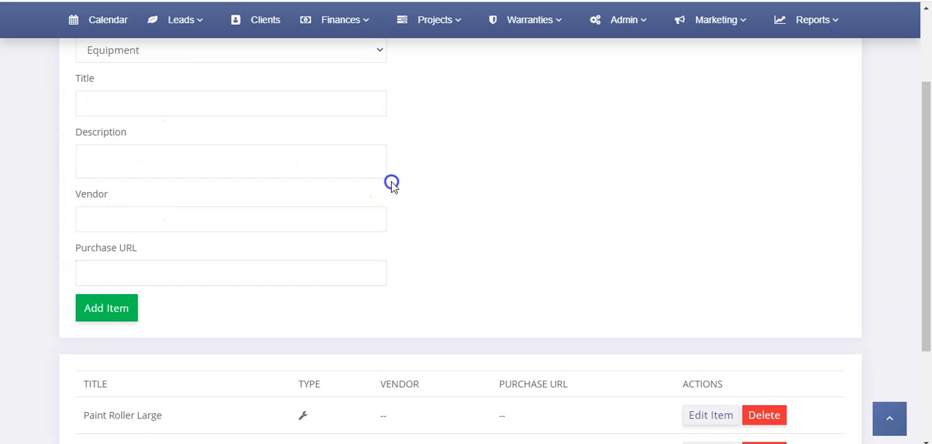
pyautogui.scroll(-2, 421, 253)
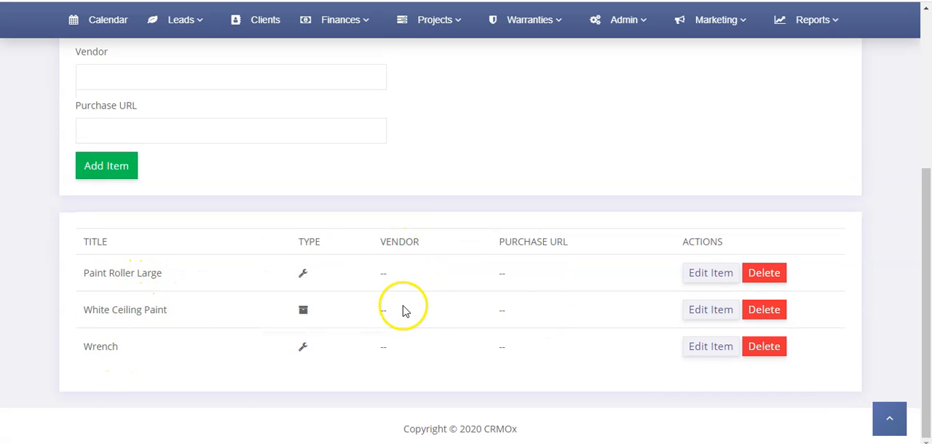
pyautogui.scroll(4, 403, 309)
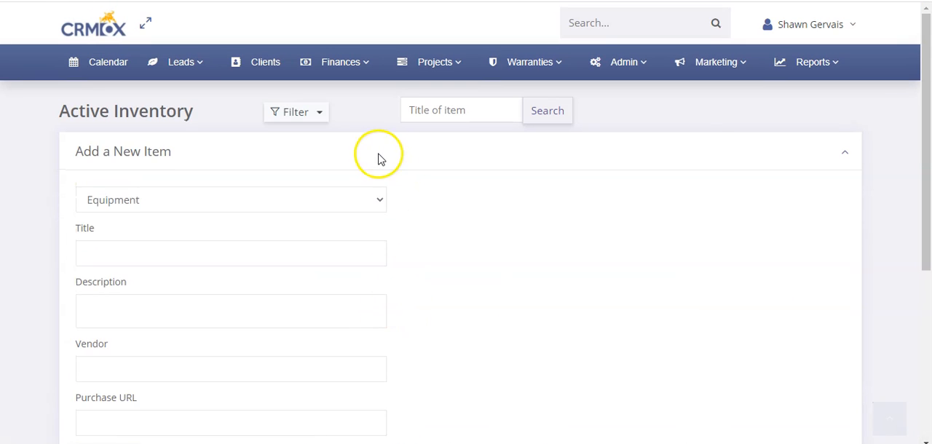
pyautogui.click(378, 156)
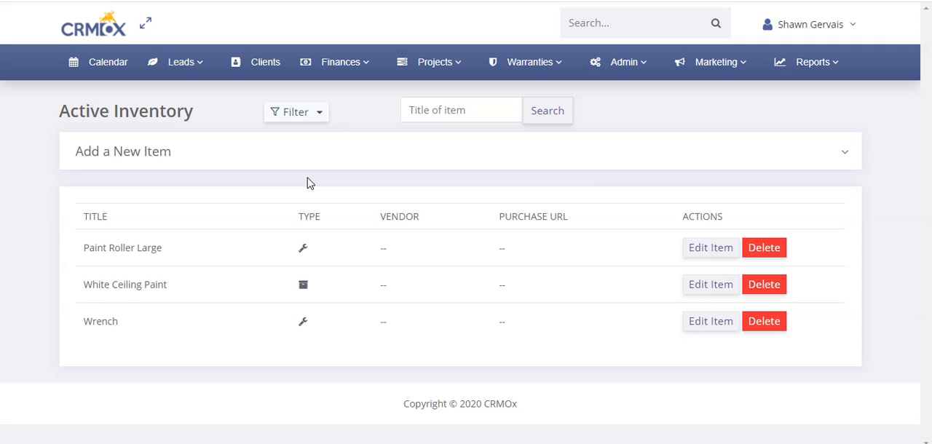
# - In the general settings, enable Ask for Inventory Reports for Friday and Sunday and save the settings
pyautogui.click(338, 166)
pyautogui.click(625, 63)
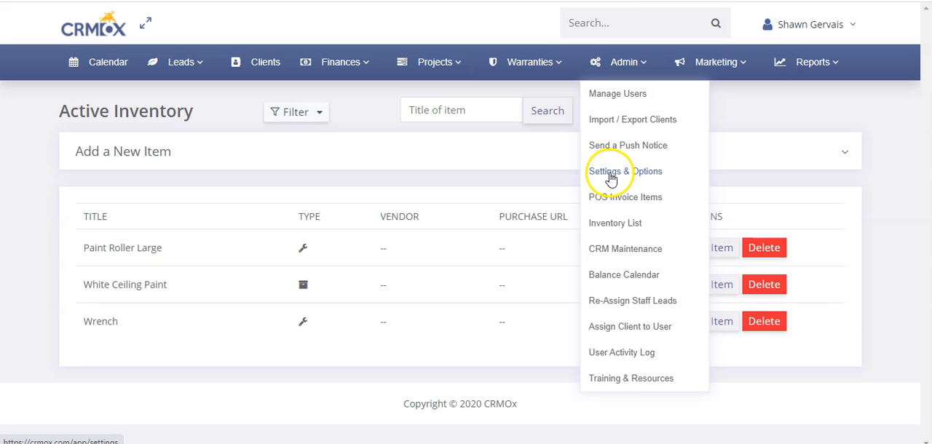
pyautogui.click(634, 175)
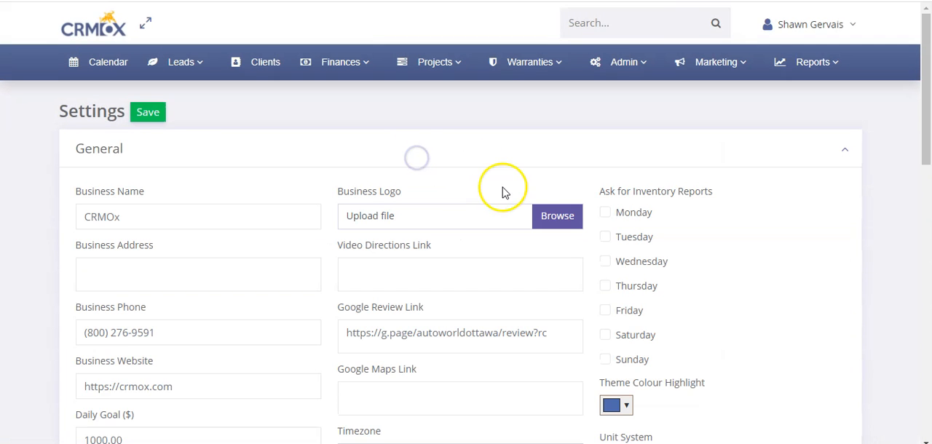
pyautogui.tripleClick(615, 198)
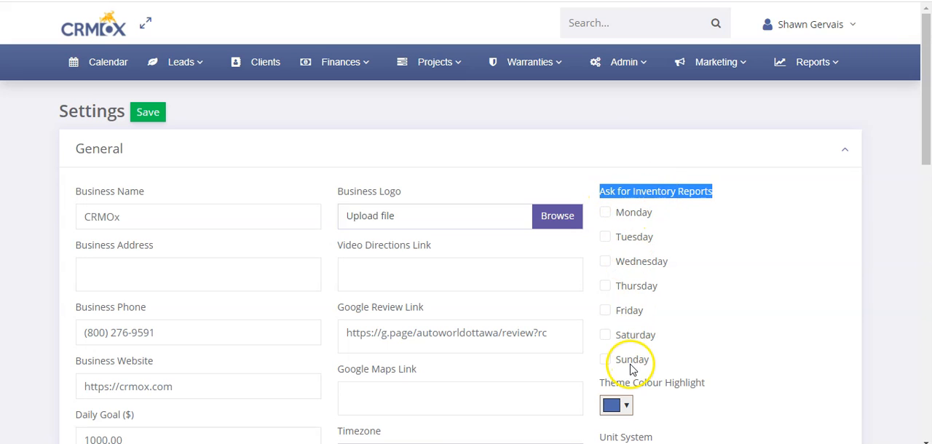
pyautogui.click(635, 187)
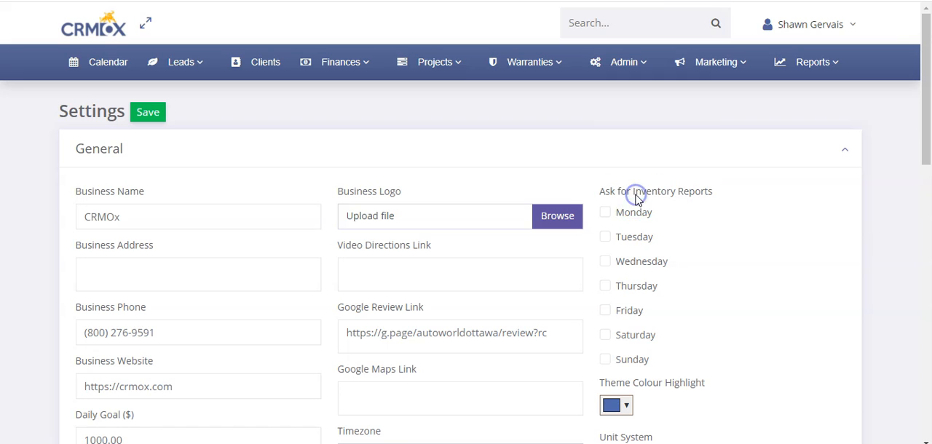
pyautogui.click(623, 360)
pyautogui.click(616, 312)
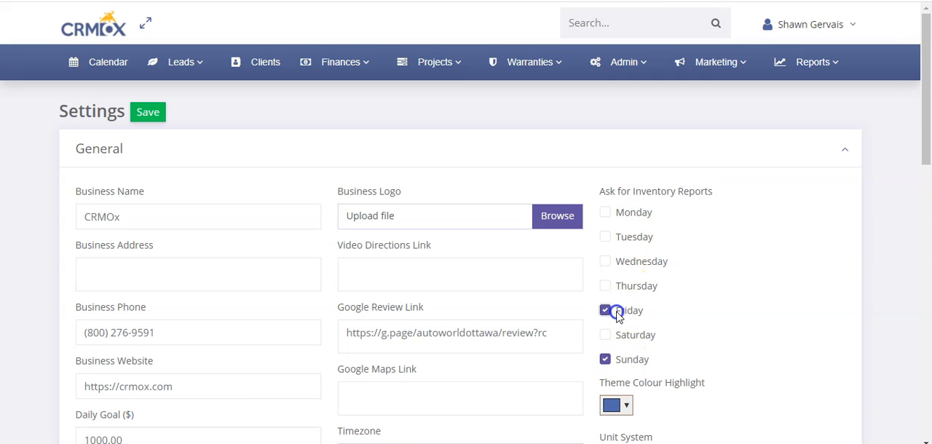
pyautogui.click(146, 111)
pyautogui.click(394, 156)
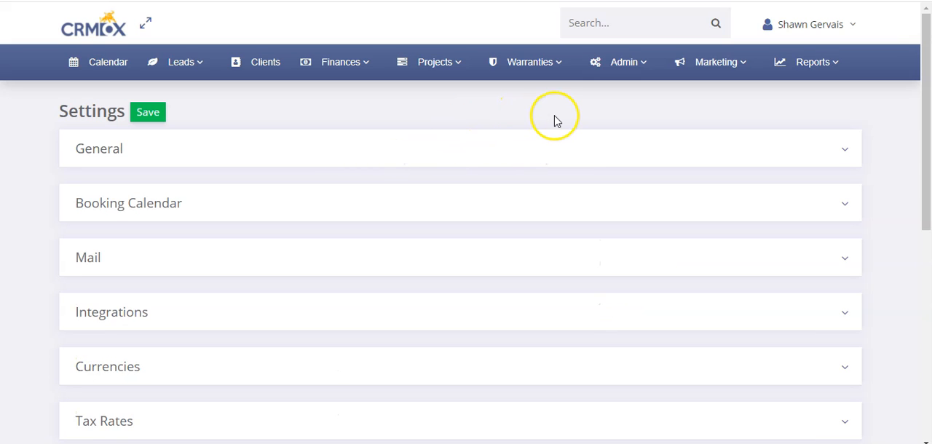
# - Open the Inventory Report and review its Products Inventory and Equipment & Supplies Inventory sections
pyautogui.click(805, 64)
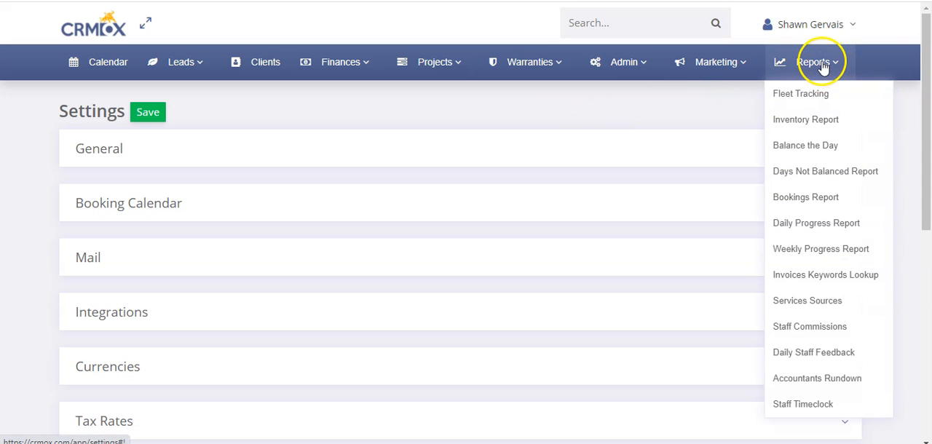
pyautogui.click(801, 122)
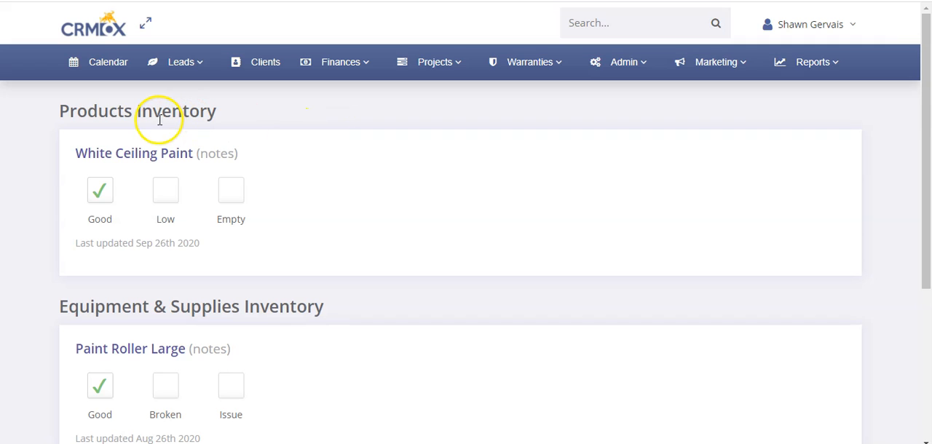
pyautogui.moveTo(73, 110); pyautogui.dragTo(223, 110)
pyautogui.moveTo(60, 307); pyautogui.dragTo(245, 306)
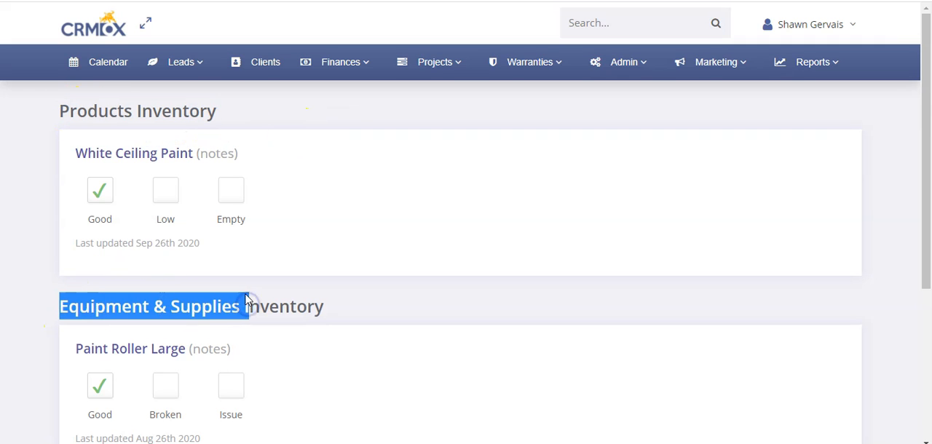
pyautogui.scroll(-4, 246, 305)
pyautogui.scroll(4, 153, 290)
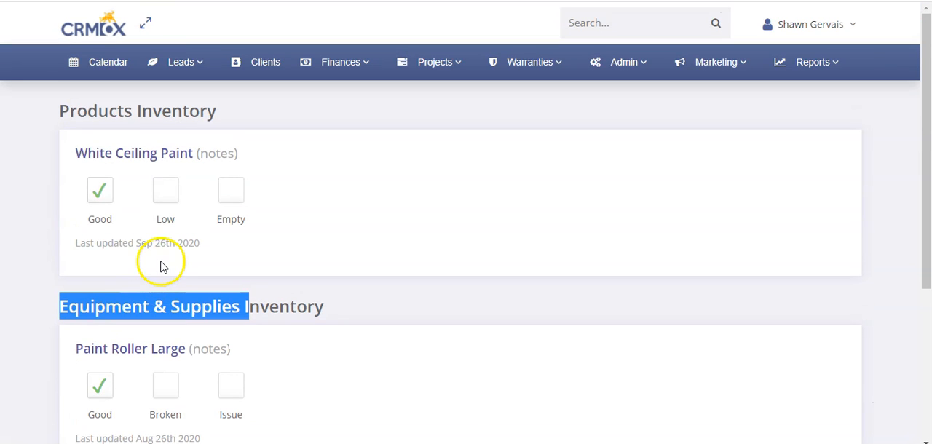
pyautogui.click(84, 306)
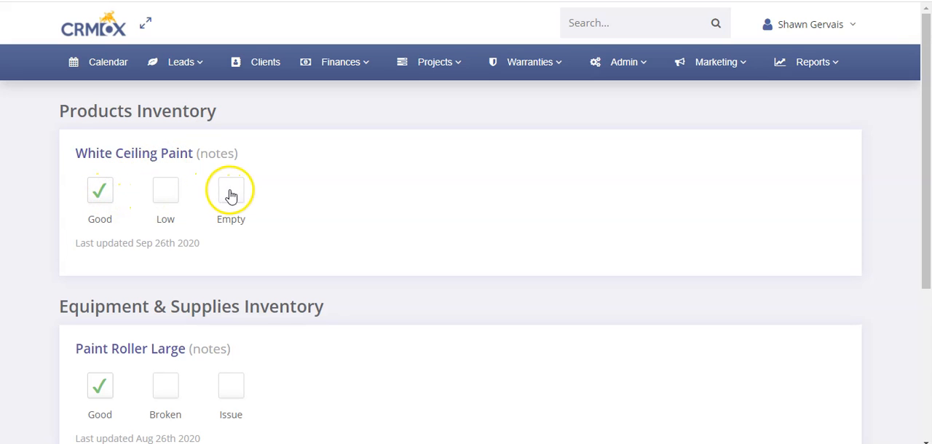
# - Show the notes field for White Ceiling Paint, clear its notes and set the product's status to Low
pyautogui.click(217, 154)
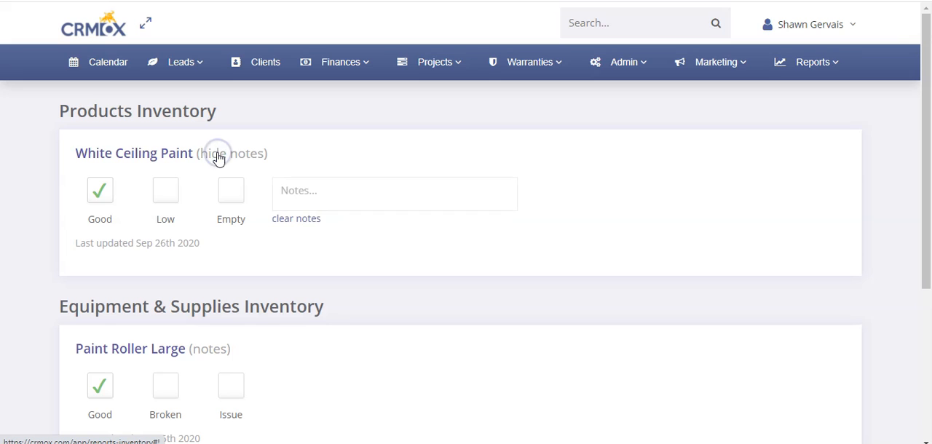
pyautogui.click(309, 196)
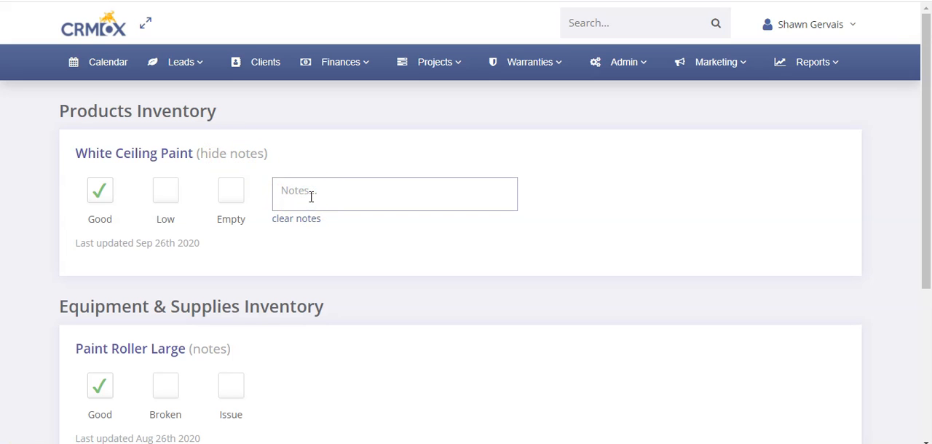
pyautogui.click(292, 220)
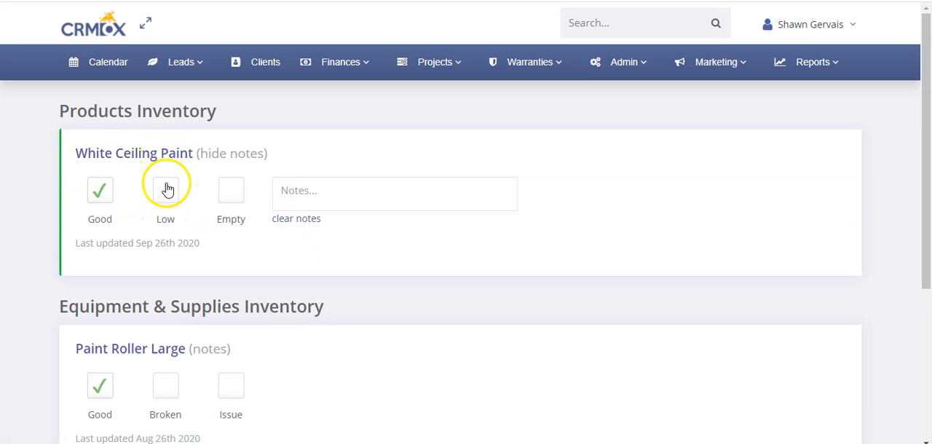
pyautogui.click(168, 193)
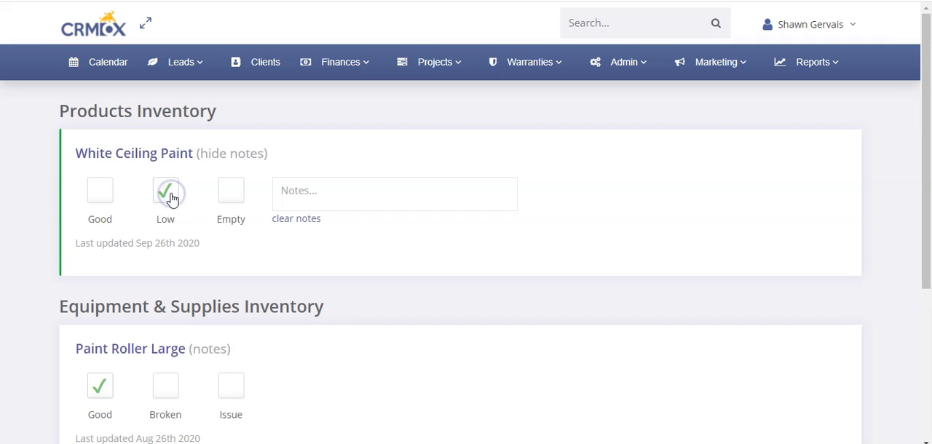
# - Mark Paint Roller Large as Broken and Wrench as Good in the Equipment & Supplies Inventory
pyautogui.scroll(-1, 172, 206)
pyautogui.scroll(-2, 172, 206)
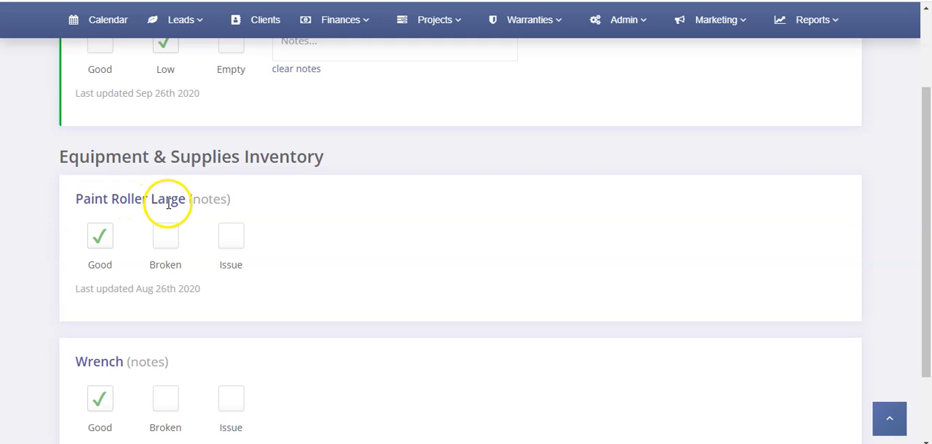
pyautogui.click(168, 240)
pyautogui.scroll(-2, 167, 237)
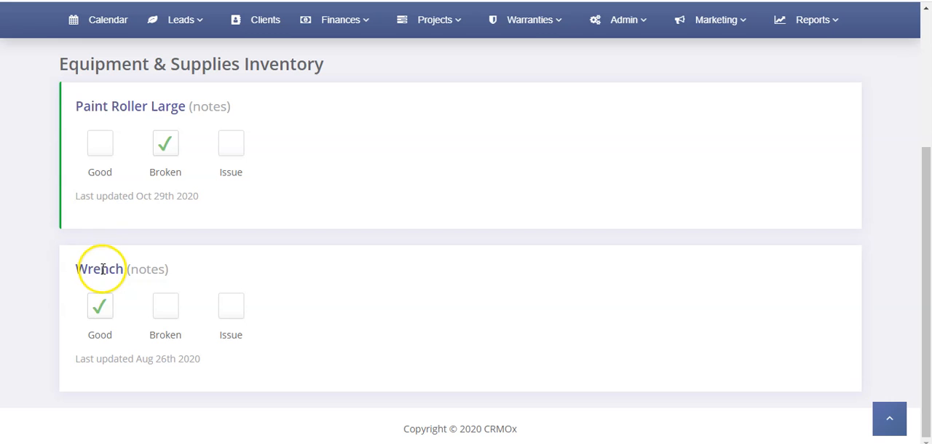
pyautogui.click(101, 309)
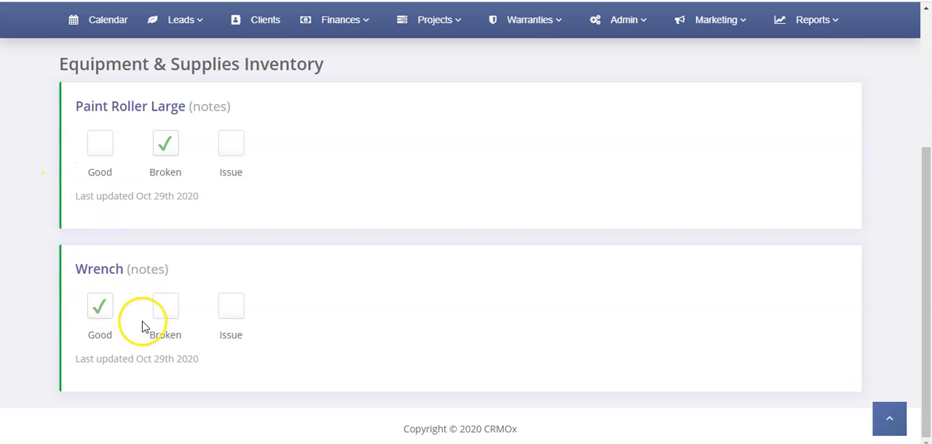
# - Check the last-updated dates of Wrench and Paint Roller Large
pyautogui.moveTo(90, 358); pyautogui.dragTo(175, 360)
pyautogui.click(175, 362)
pyautogui.moveTo(111, 197); pyautogui.dragTo(204, 196)
pyautogui.click(204, 196)
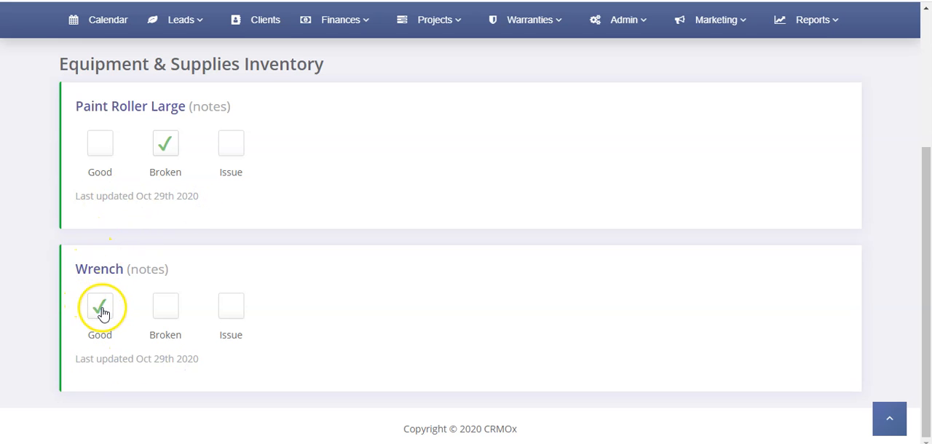
pyautogui.click(58, 300)
pyautogui.moveTo(102, 360); pyautogui.dragTo(180, 362)
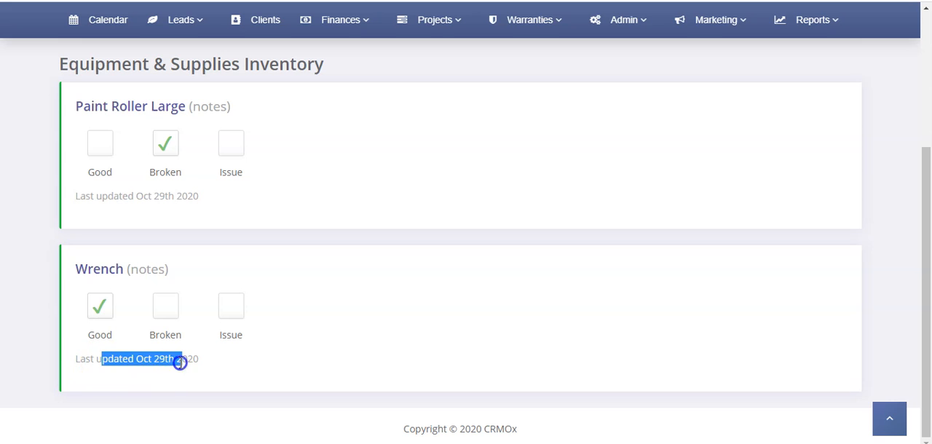
pyautogui.tripleClick(182, 362)
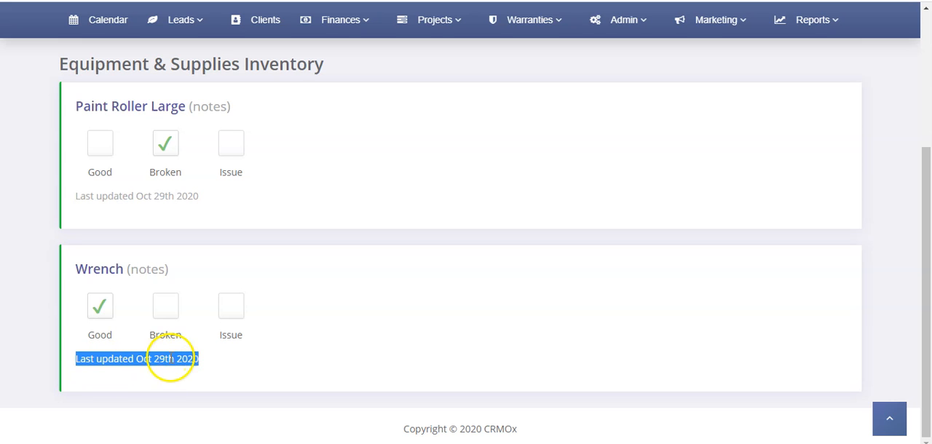
# - Show the notes field for Wrench and enter the note "Good but may need a cleaning"
pyautogui.click(149, 269)
pyautogui.click(325, 316)
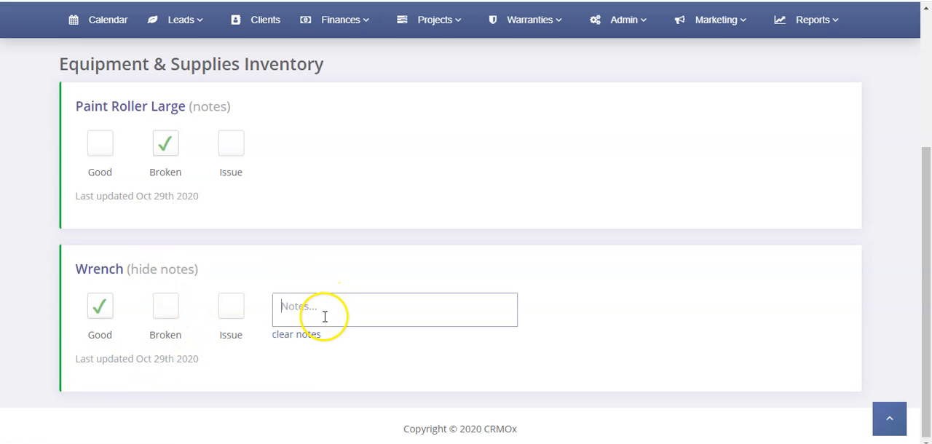
pyautogui.write('Good but may need a cleaning')
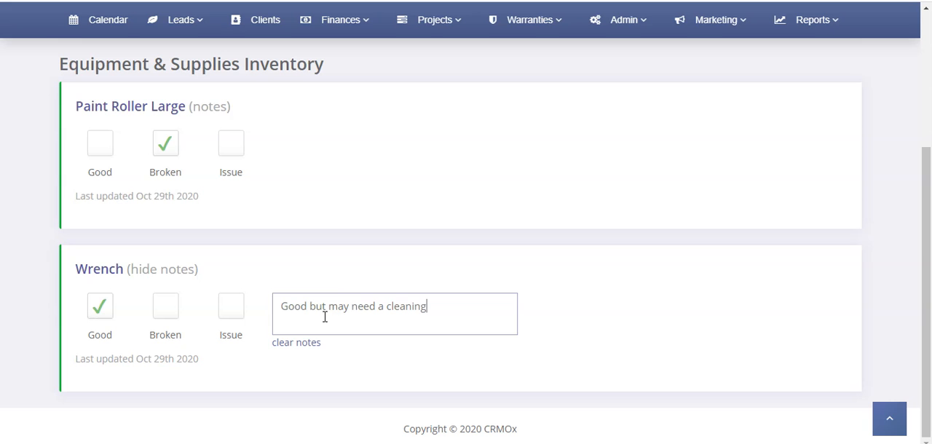
pyautogui.click(277, 264)
# - Set White Ceiling Paint, Paint Roller Large and Wrench to Good, and clear the notes of Wrench
pyautogui.scroll(5, 267, 245)
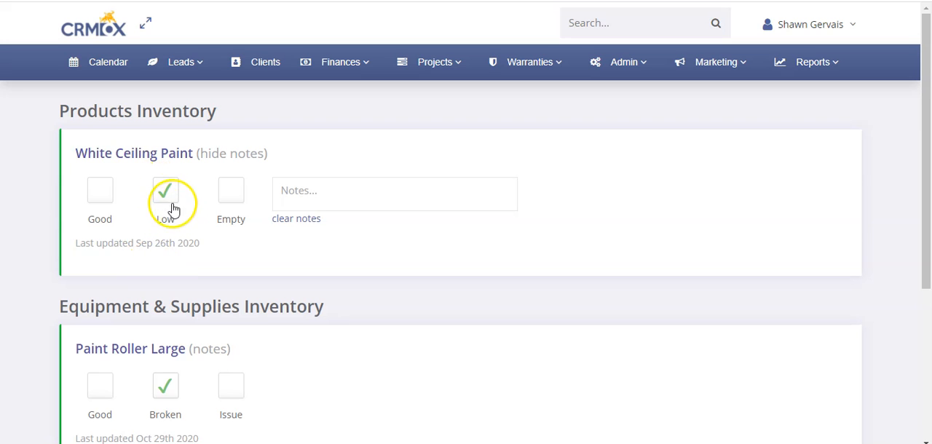
pyautogui.scroll(-2, 172, 284)
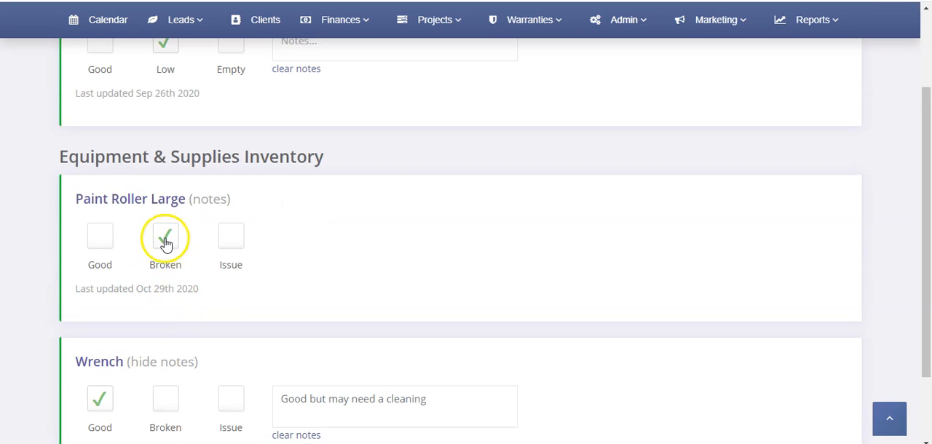
pyautogui.scroll(-2, 169, 243)
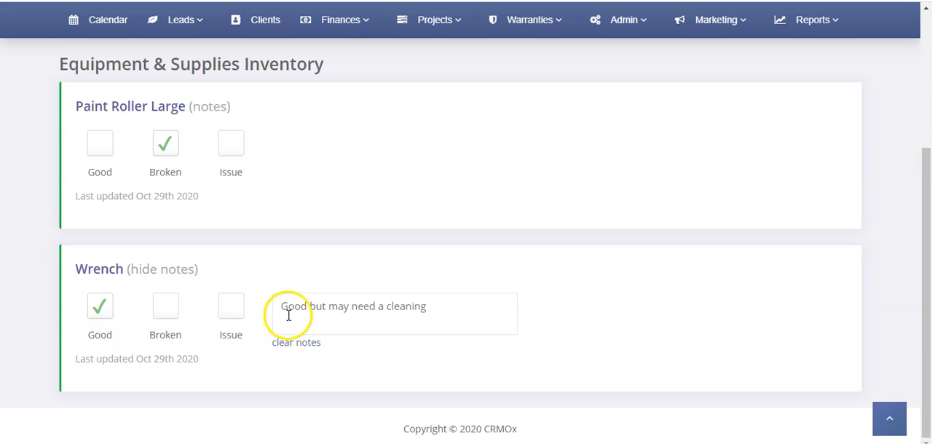
pyautogui.scroll(4, 306, 323)
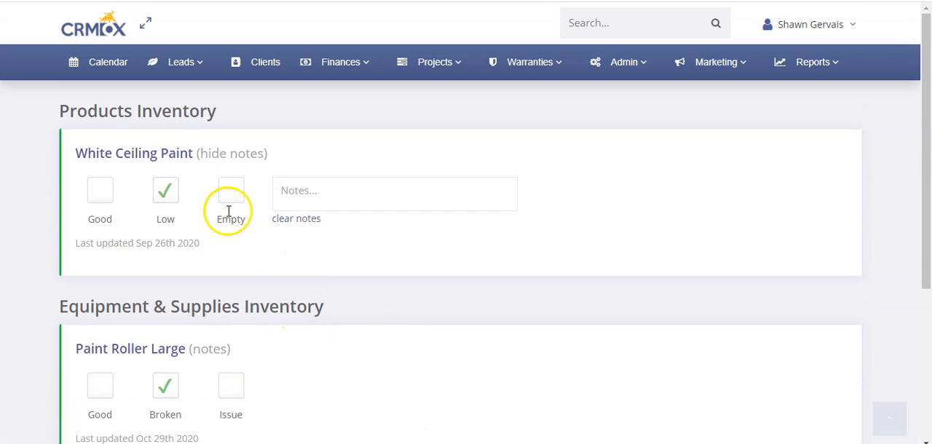
pyautogui.click(115, 195)
pyautogui.scroll(-2, 94, 313)
pyautogui.click(100, 236)
pyautogui.scroll(-2, 99, 251)
pyautogui.click(100, 305)
pyautogui.click(290, 343)
# - Mark White Ceiling Paint as Empty and Paint Roller Large as Broken in the Inventory Report
pyautogui.scroll(3, 295, 248)
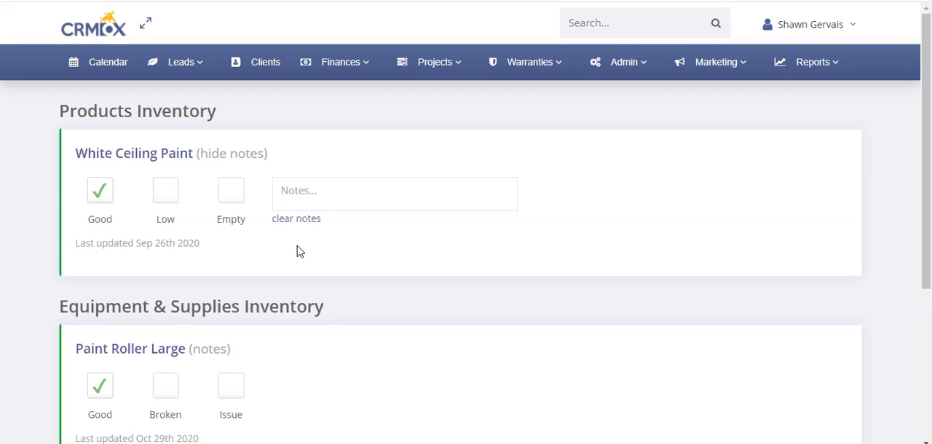
pyautogui.click(153, 195)
pyautogui.click(164, 195)
pyautogui.click(226, 198)
pyautogui.scroll(-2, 229, 214)
pyautogui.click(173, 247)
pyautogui.scroll(-2, 233, 226)
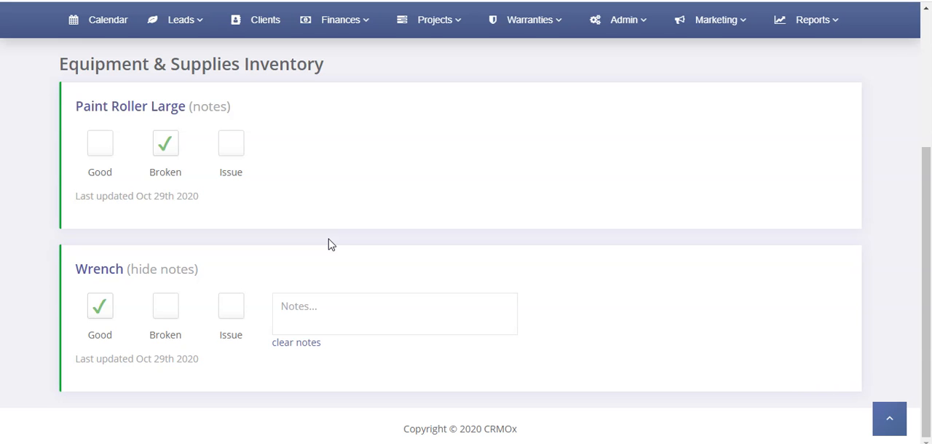
pyautogui.scroll(4, 328, 244)
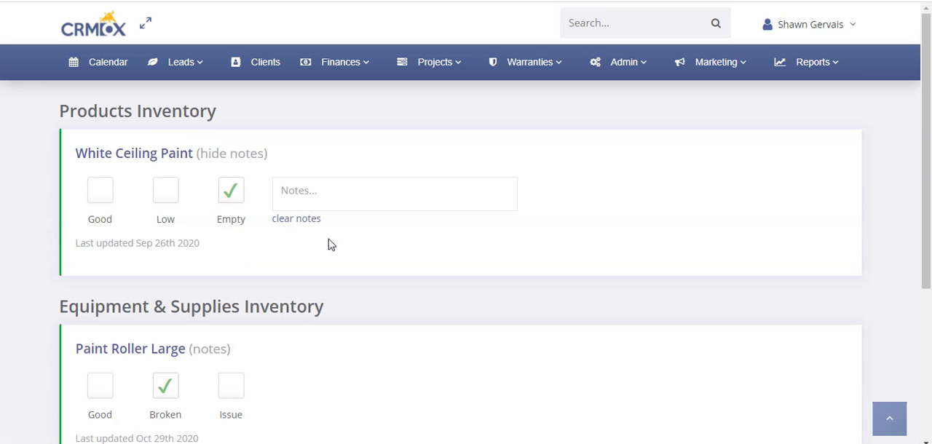
pyautogui.tripleClick(185, 102)
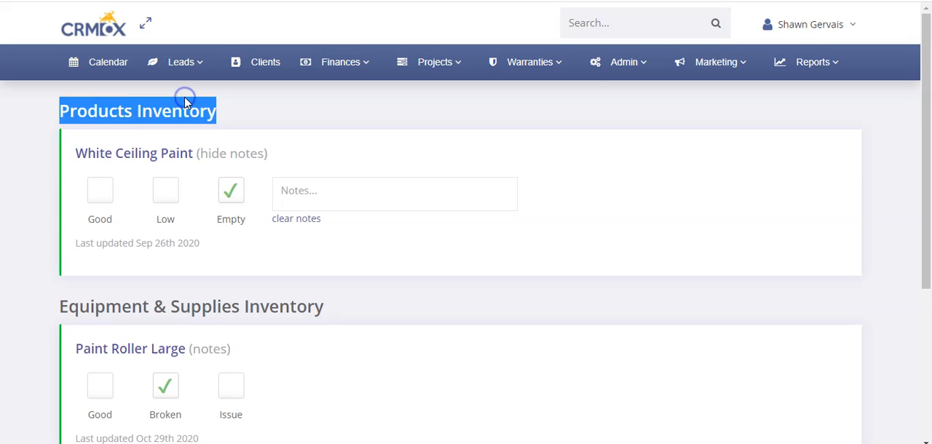
pyautogui.click(193, 114)
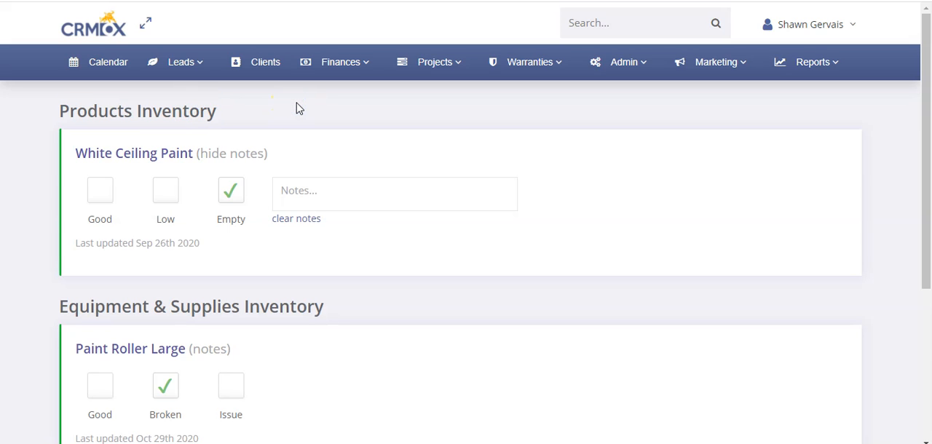